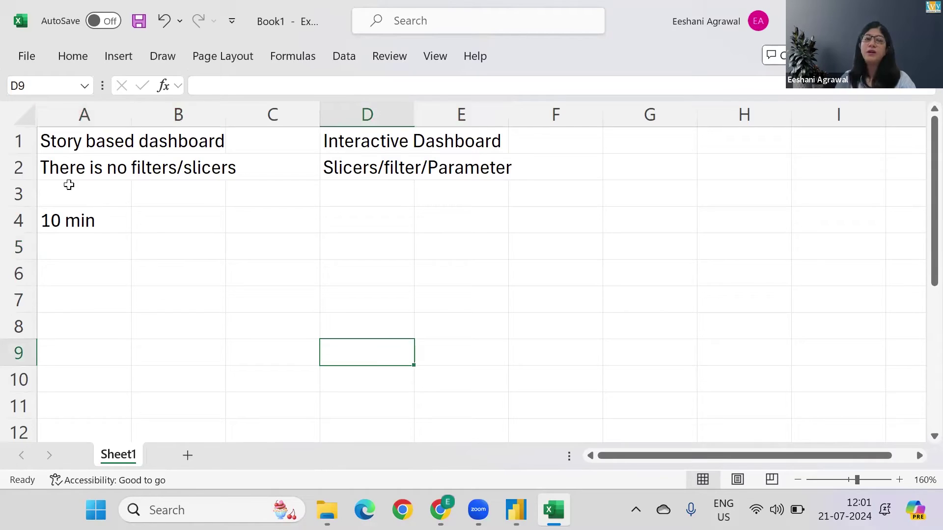
Enter Multiple Pages in cell D4 and Page Navigation in cell D5.
left_click(352, 221)
type("Multipl")
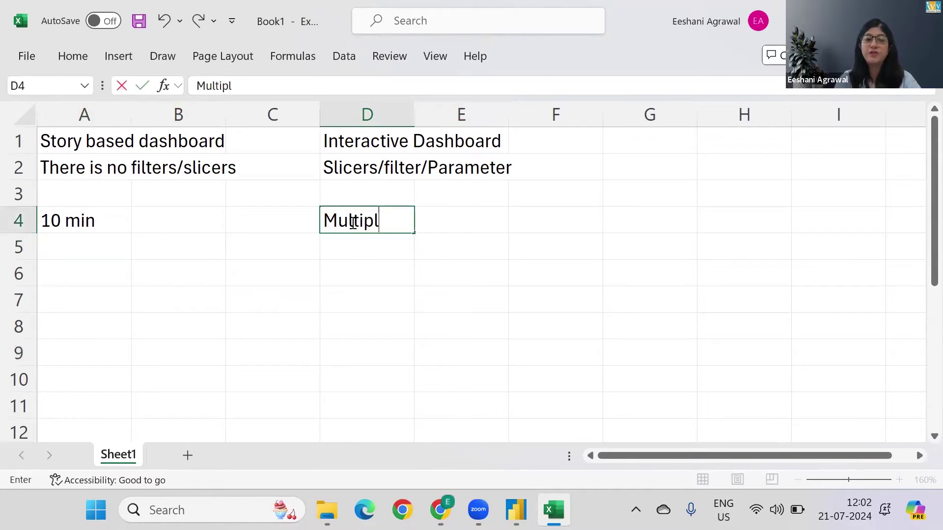
type("e Pages")
key("Return")
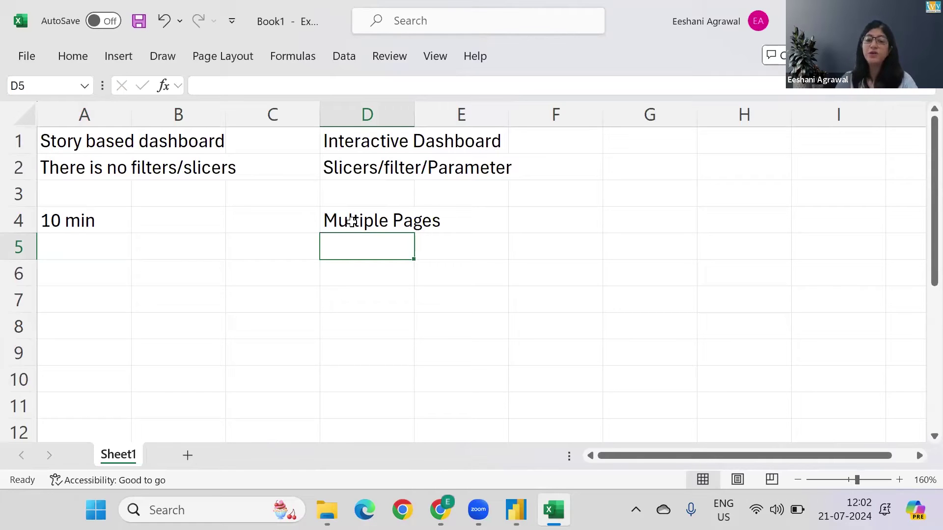
type("Page Navi")
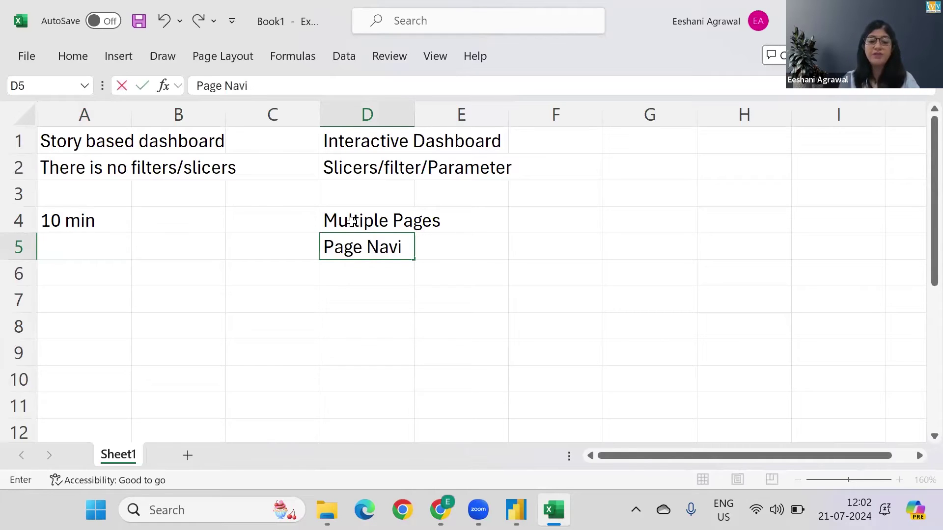
type("gatipn")
key("BackSpace")
key("BackSpace")
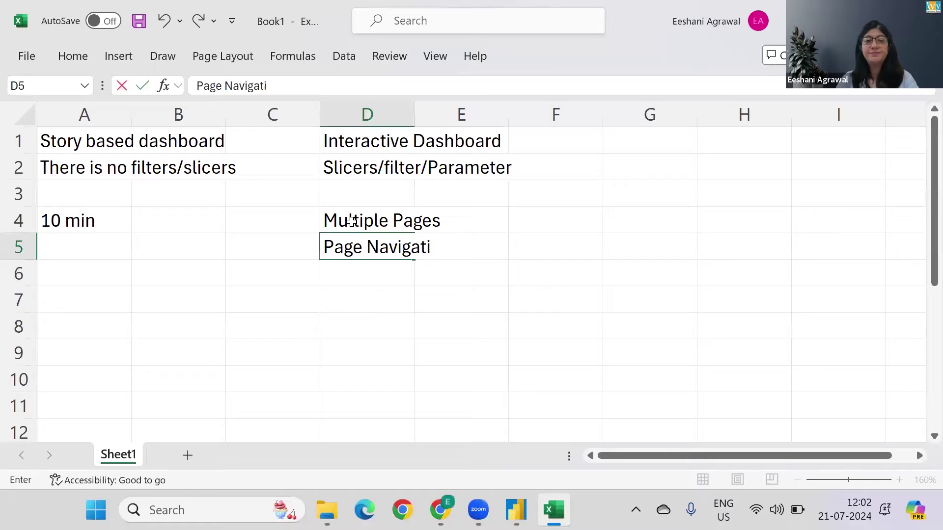
type("pn")
key("BackSpace")
key("BackSpace")
type("on")
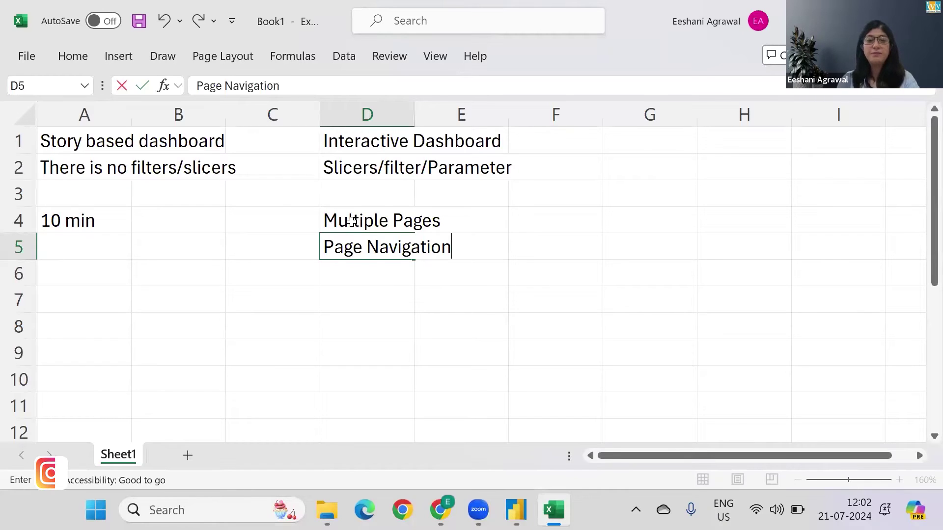
key("Return")
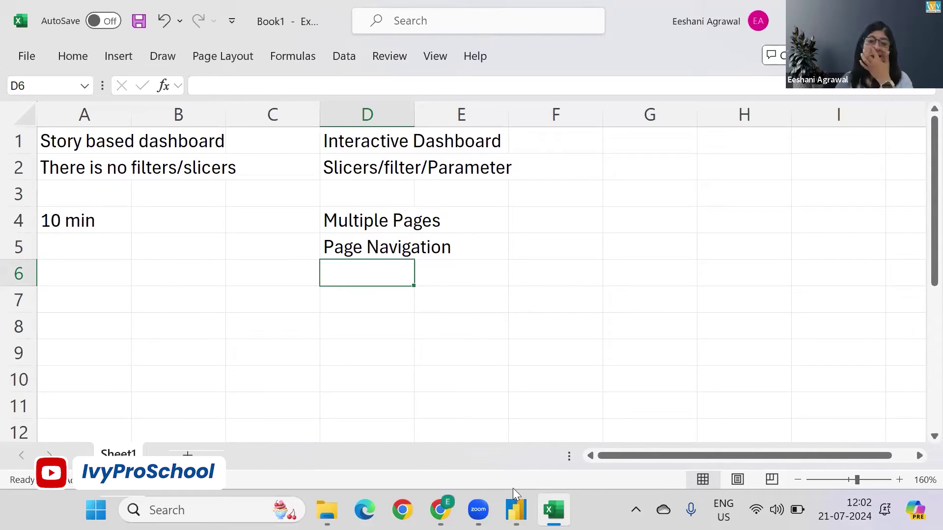
Add Buttons in cell D6 and switch to the Power BI report Session 13.
type("Buttons")
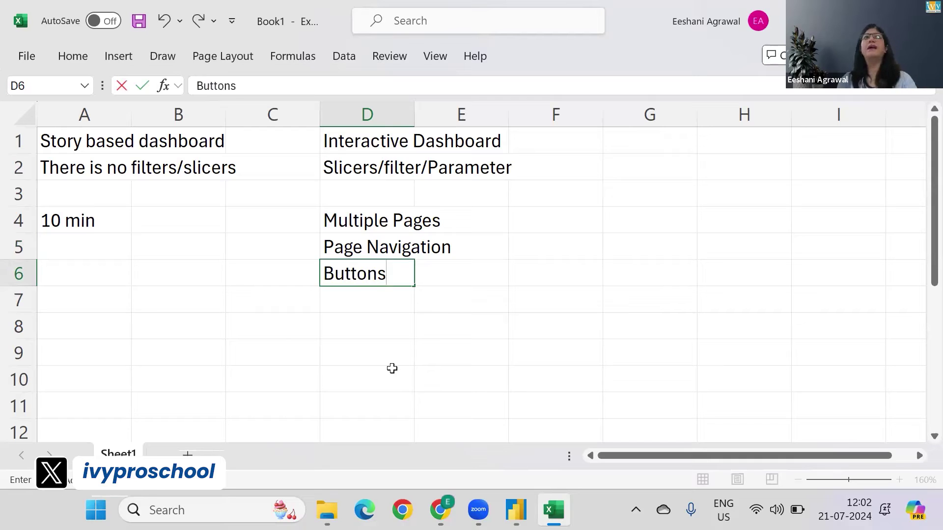
key("Return")
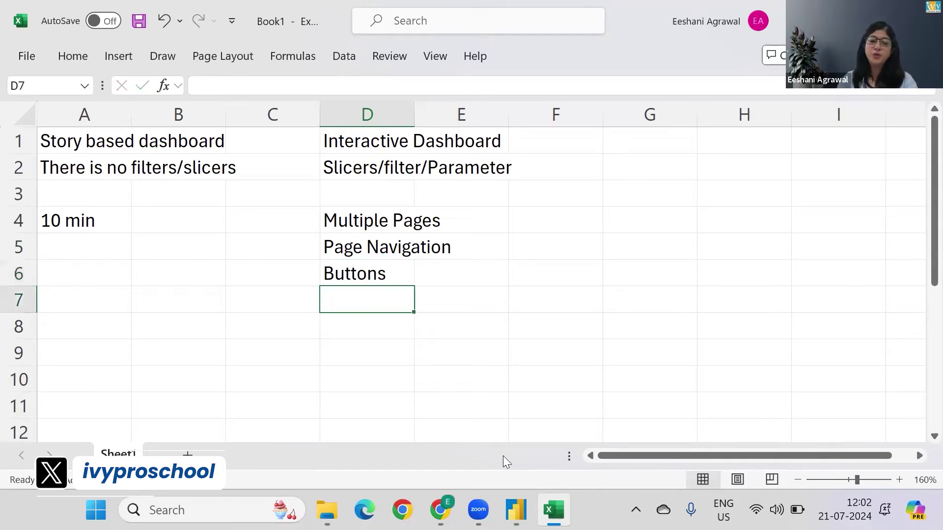
left_click(515, 510)
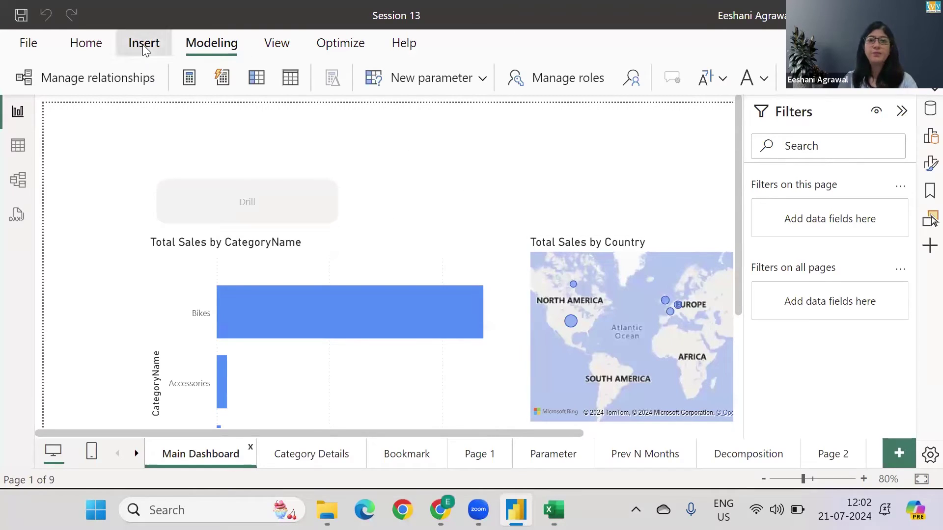
Insert a Page navigator from Insert > Buttons > Navigator onto the Main Dashboard page.
left_click(145, 45)
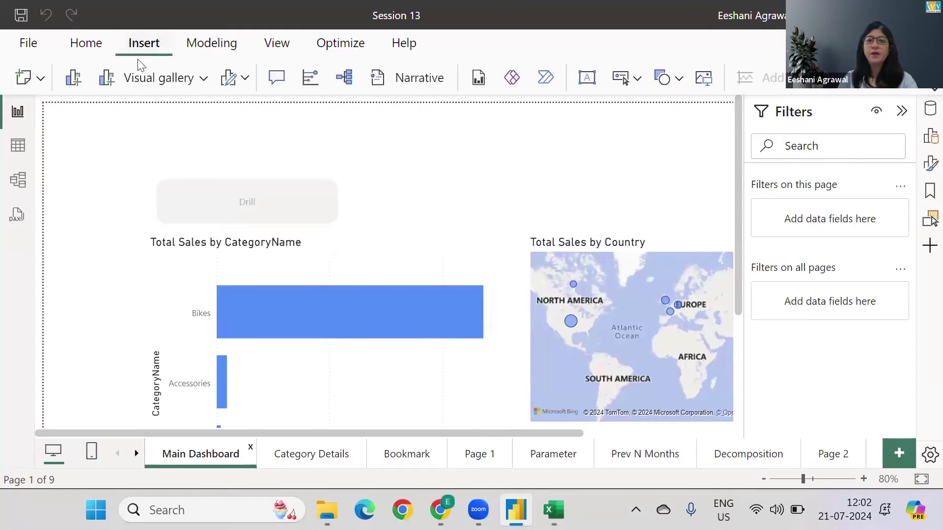
left_click(638, 79)
mouse_move(649, 425)
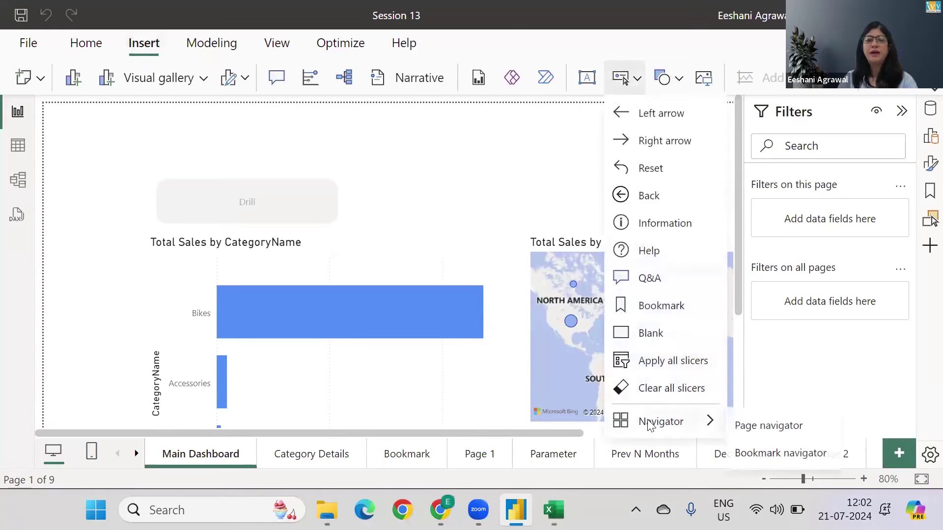
left_click(769, 425)
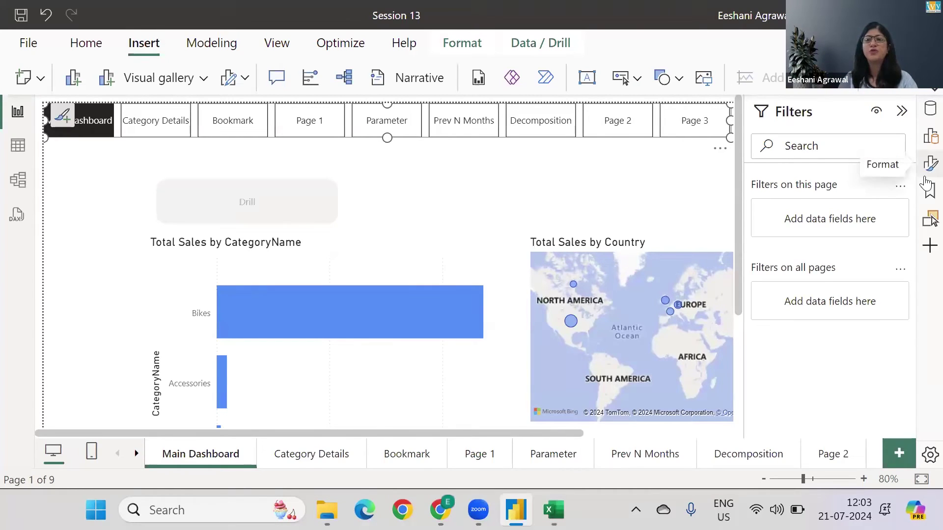
Open the page navigator's formatting options, then deselect and reselect the navigator.
left_click(930, 164)
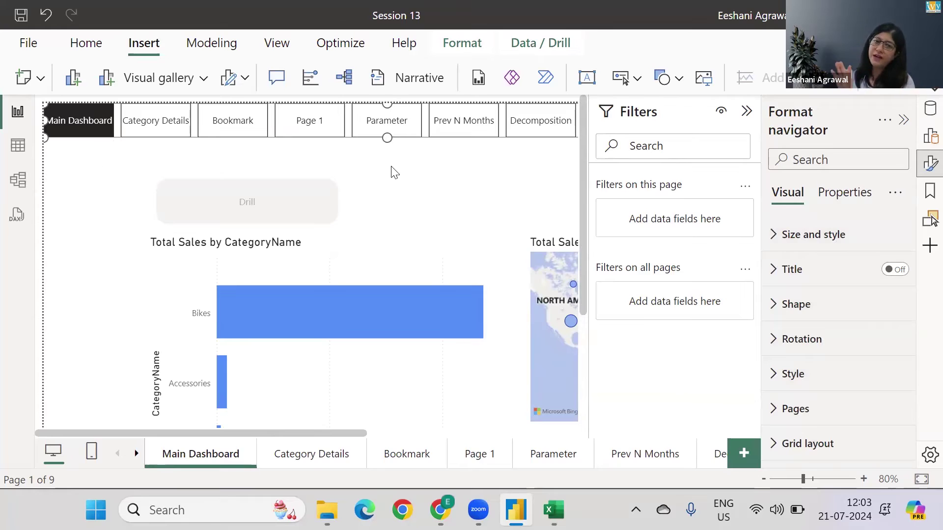
left_click(451, 189)
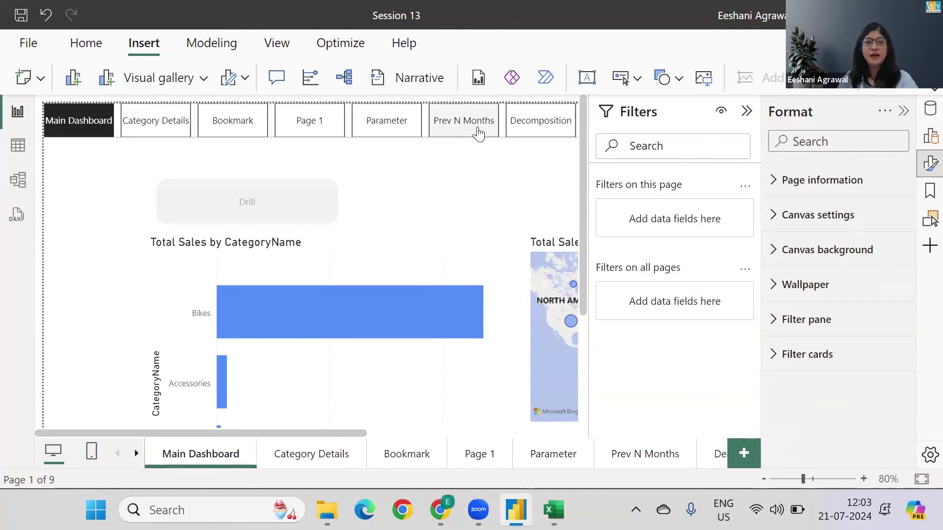
left_click(502, 134)
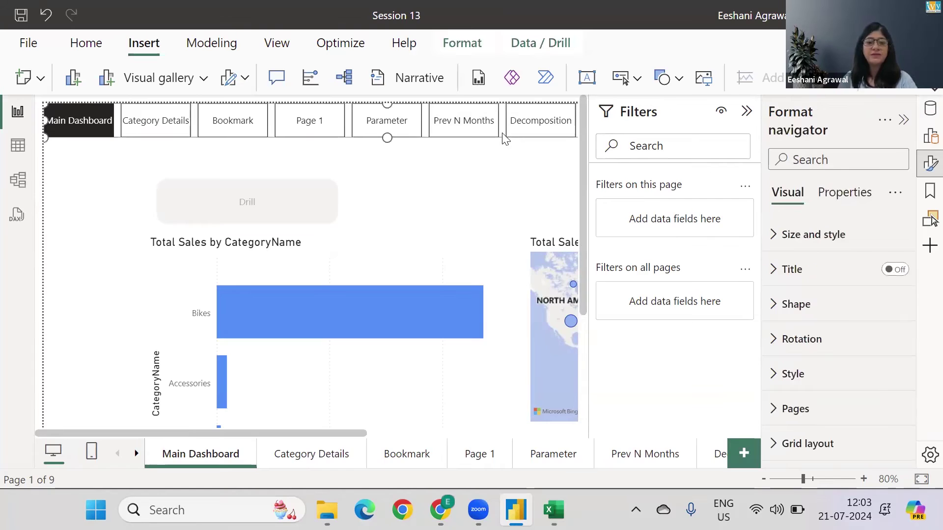
Visit Category Details, Bookmark and Page 1, then collapse the Filters and Format panes.
left_click(323, 454)
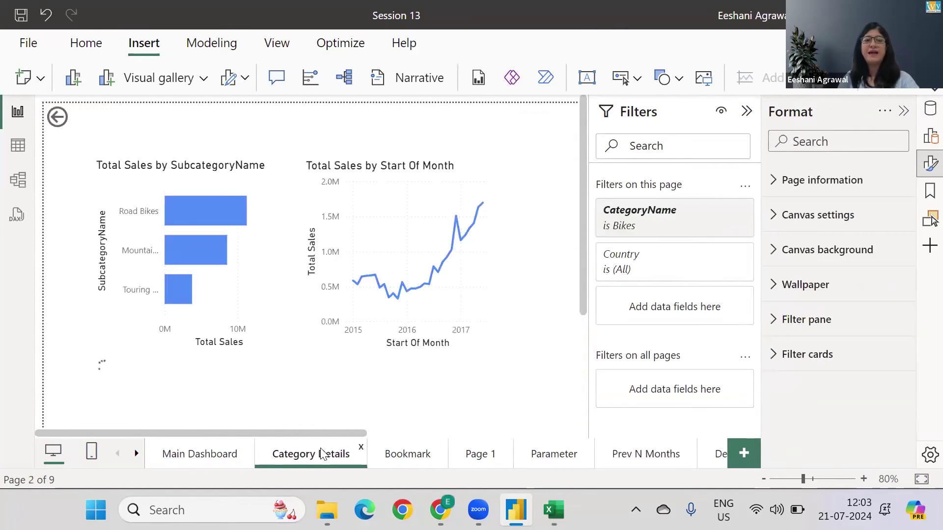
left_click(405, 454)
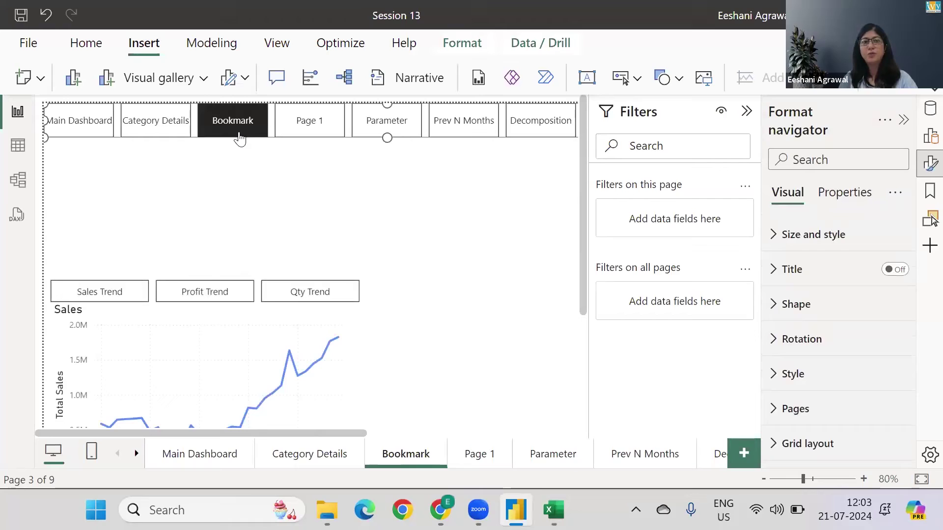
left_click(479, 454)
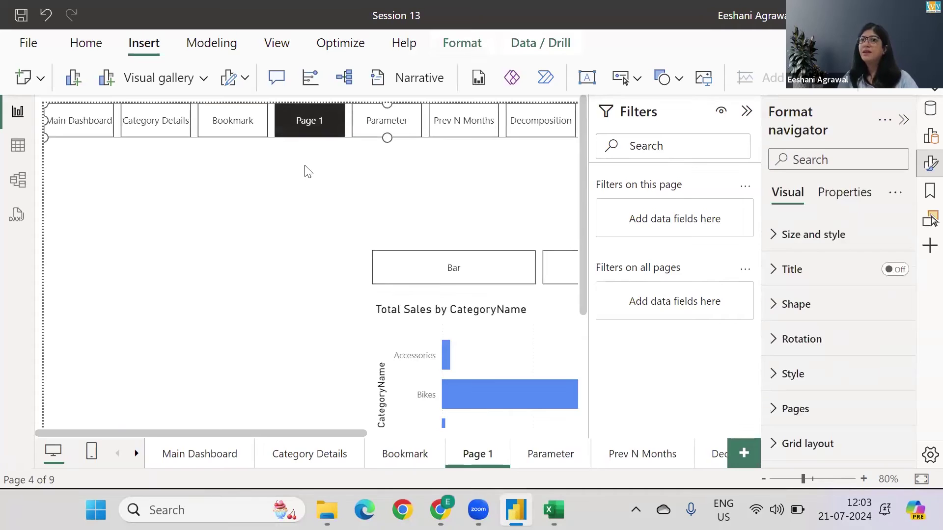
left_click(746, 112)
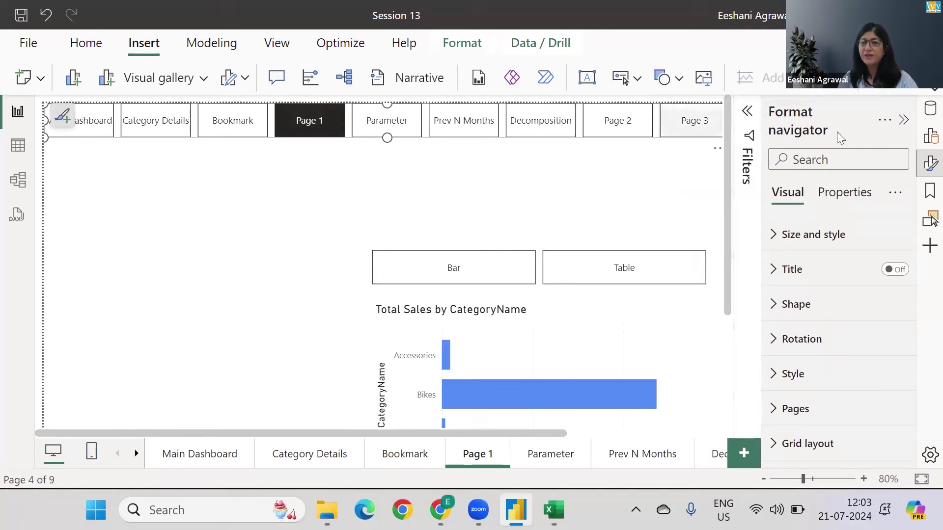
left_click(904, 121)
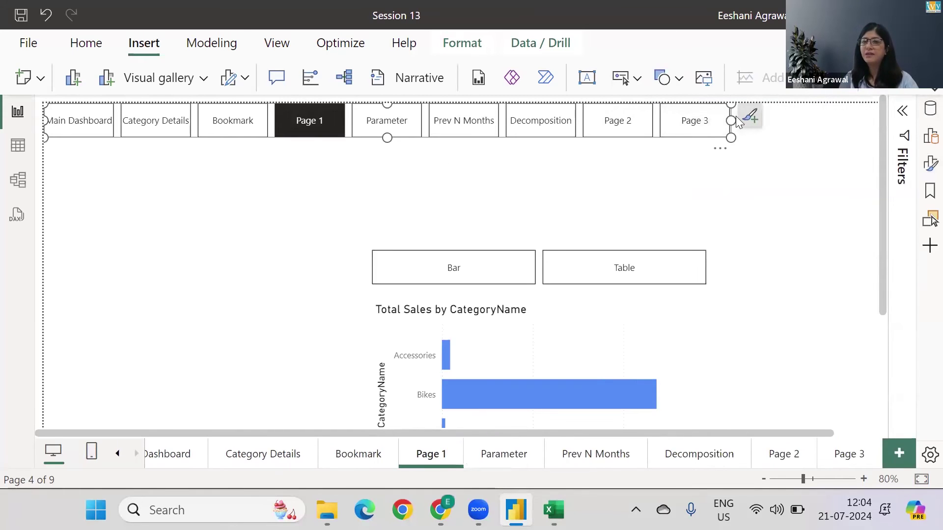
Make the page navigator narrower and taller on the canvas.
left_click_drag(730, 120, 309, 126)
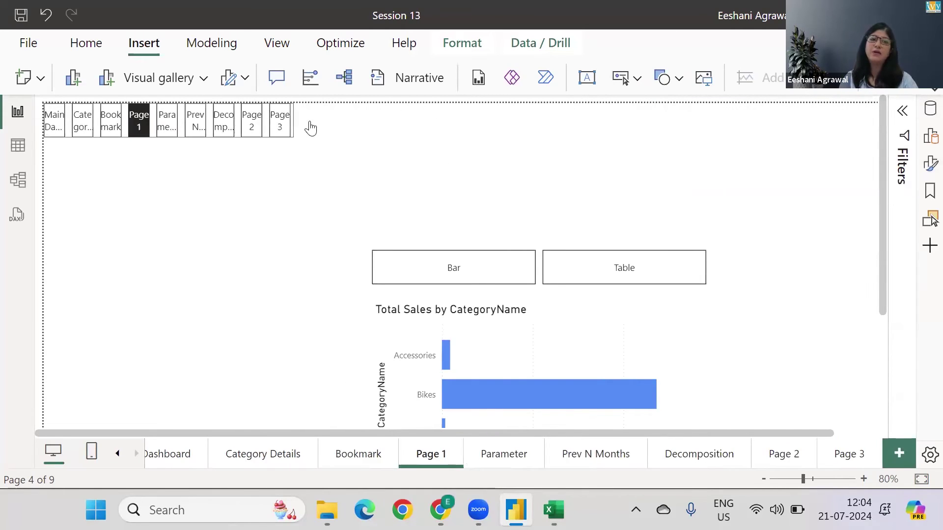
right_click(310, 123)
left_click(176, 140)
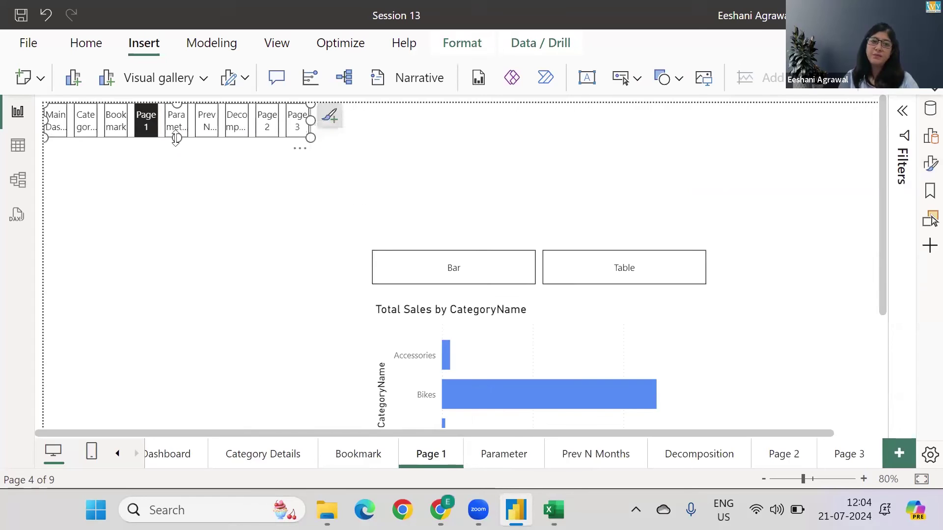
left_click_drag(176, 139, 143, 273)
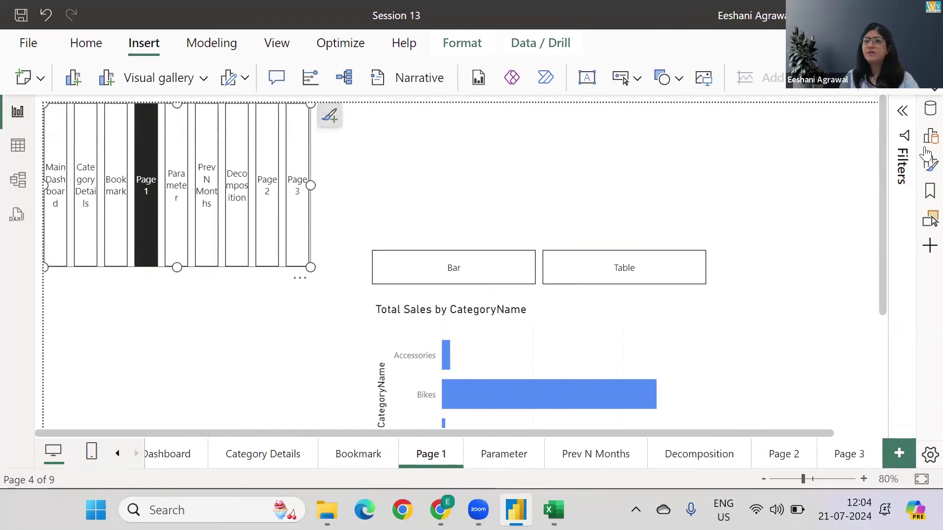
In the navigator's Grid layout, set Orientation to Grid and Columns to 3.
left_click(927, 168)
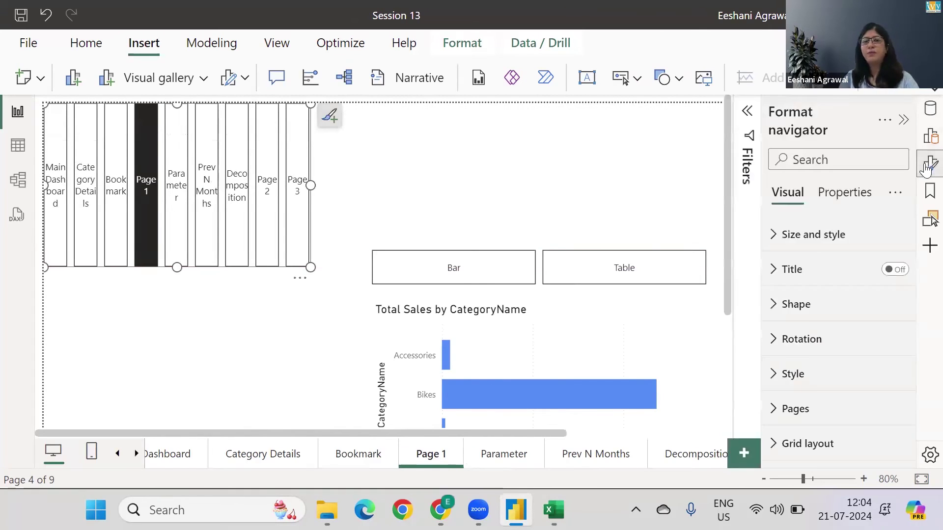
left_click(786, 445)
left_click_drag(913, 309, 923, 394)
scroll(921, 394, "down", 1)
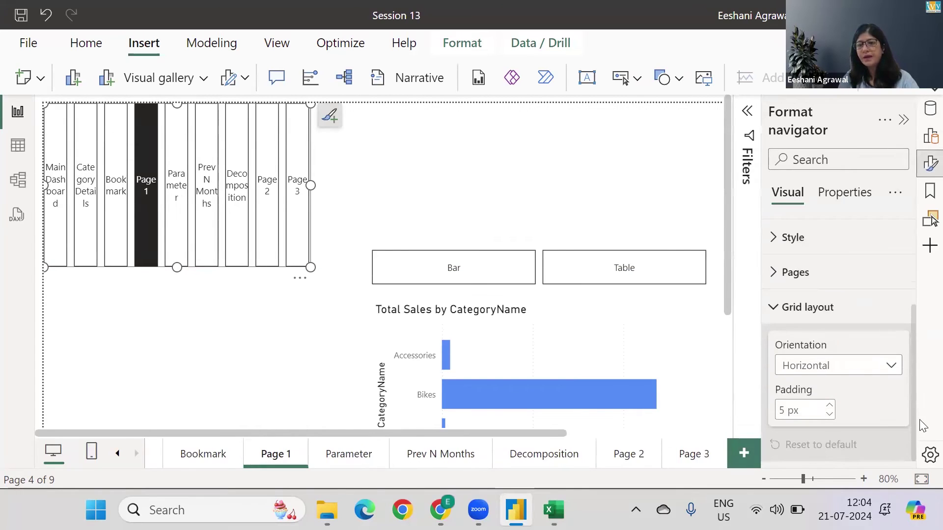
left_click(828, 376)
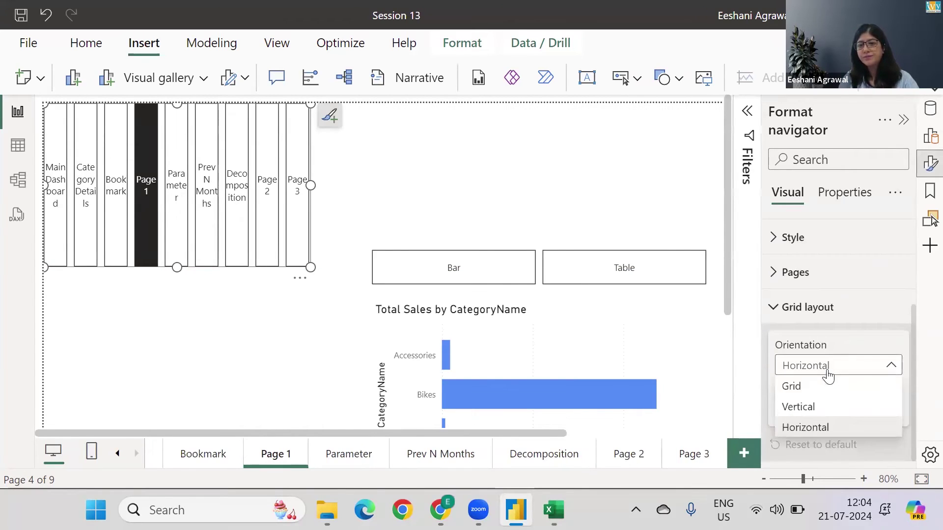
left_click(818, 392)
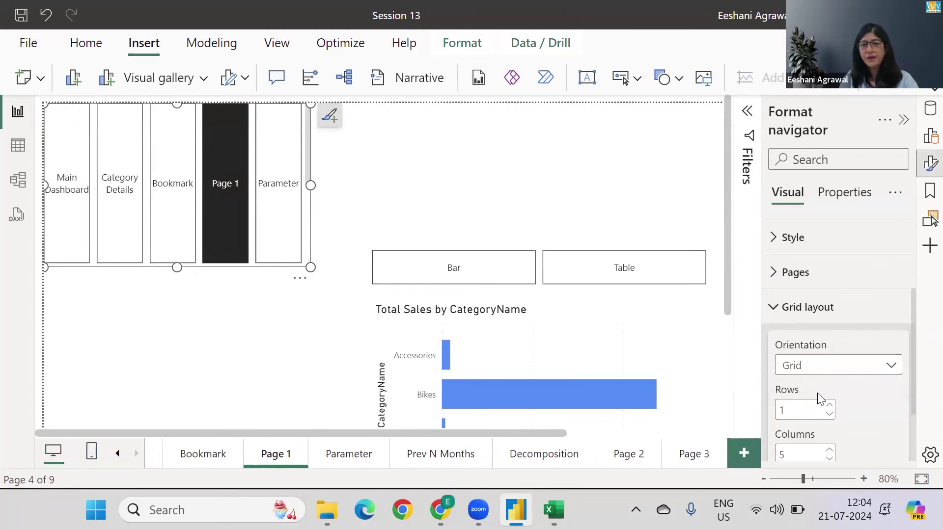
double_click(810, 458)
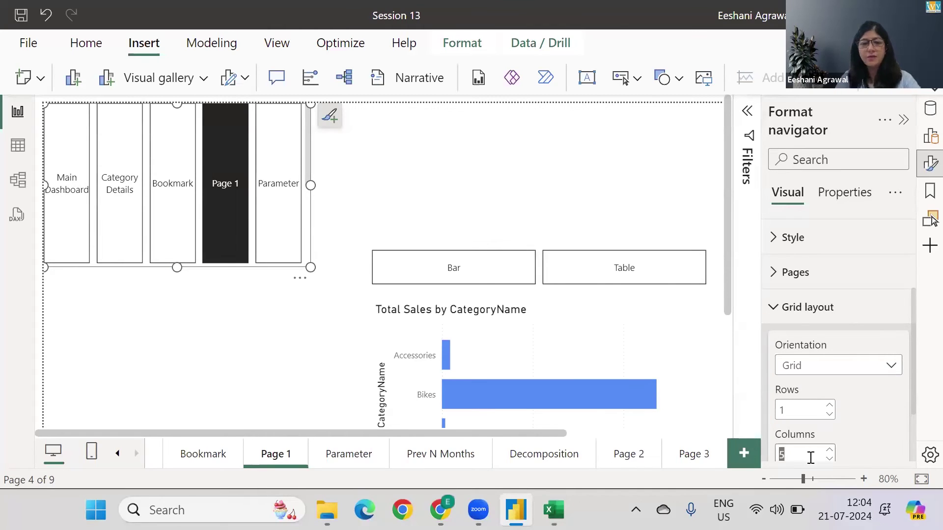
type("3")
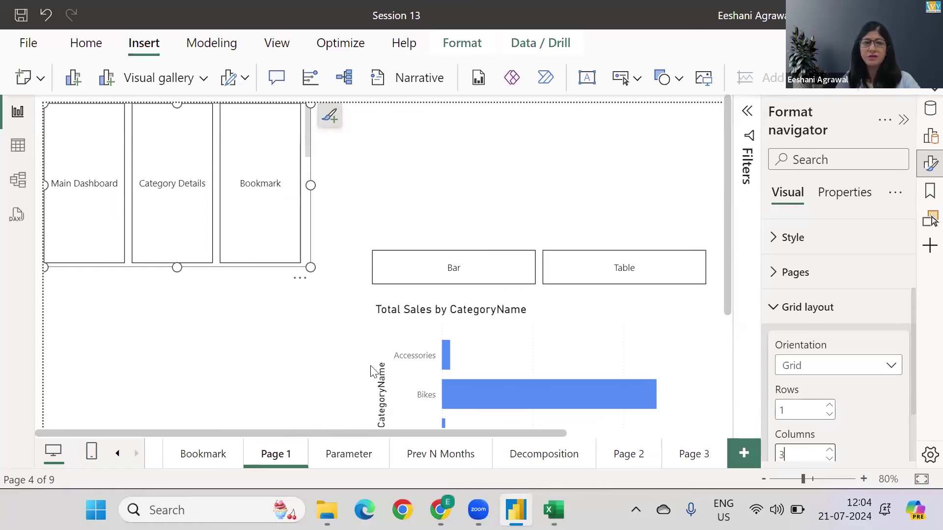
Resize the navigator taller and narrower to fit the grid.
left_click_drag(176, 267, 175, 419)
right_click(175, 420)
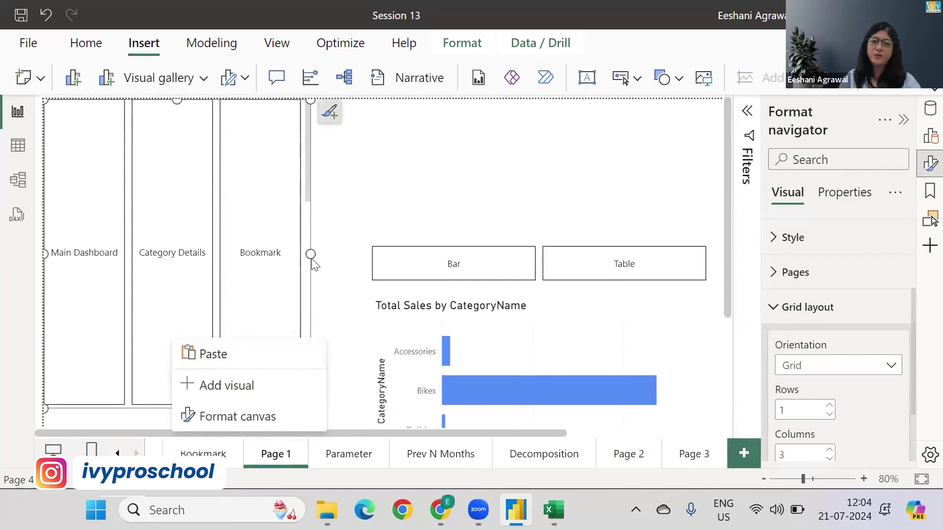
left_click_drag(311, 253, 246, 261)
right_click(246, 261)
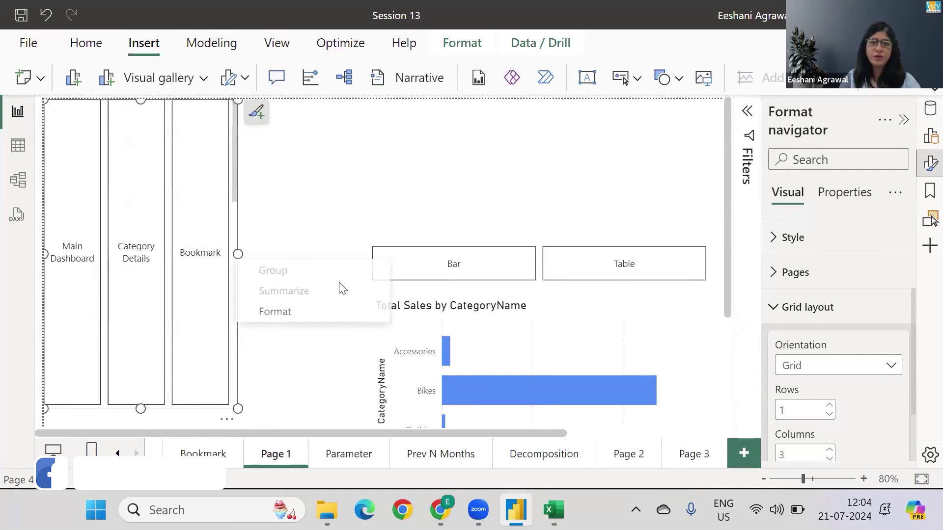
Set the grid to 3 rows and adjust the navigator's height to fit.
left_click(805, 409)
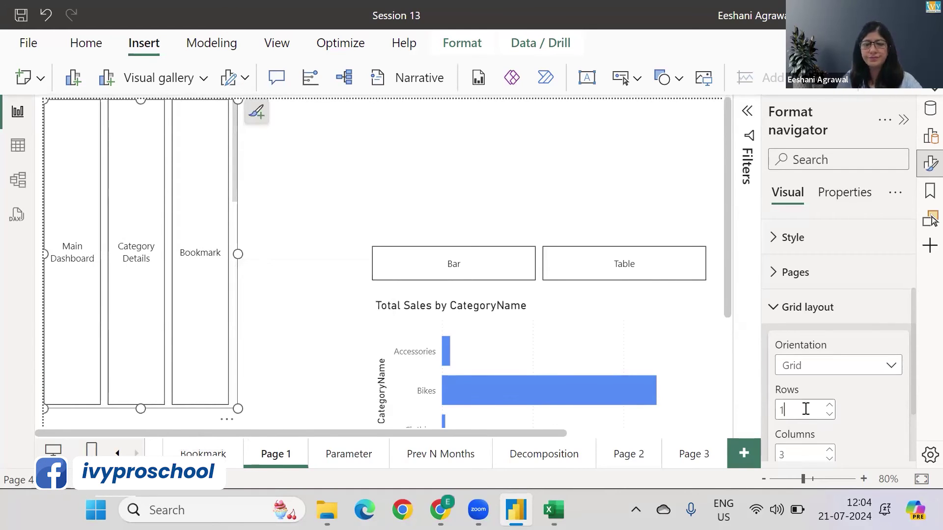
type("0")
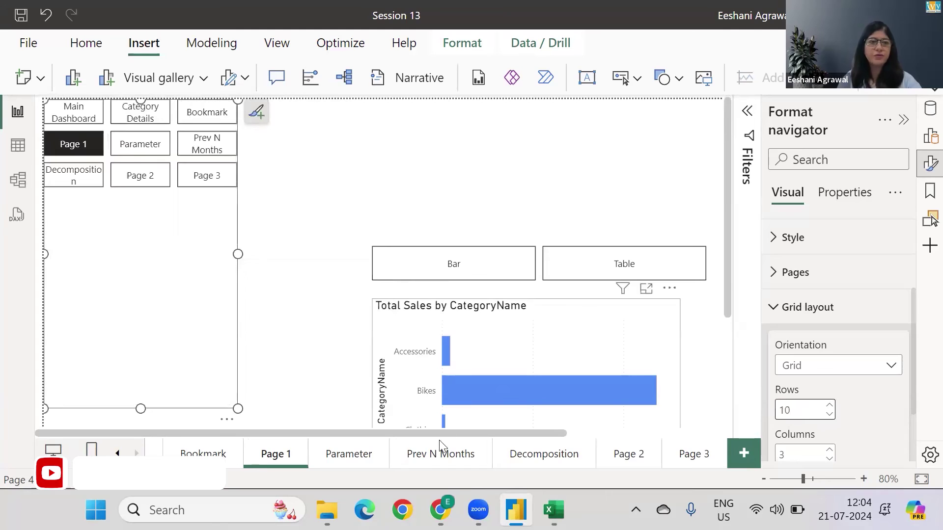
left_click_drag(141, 408, 153, 297)
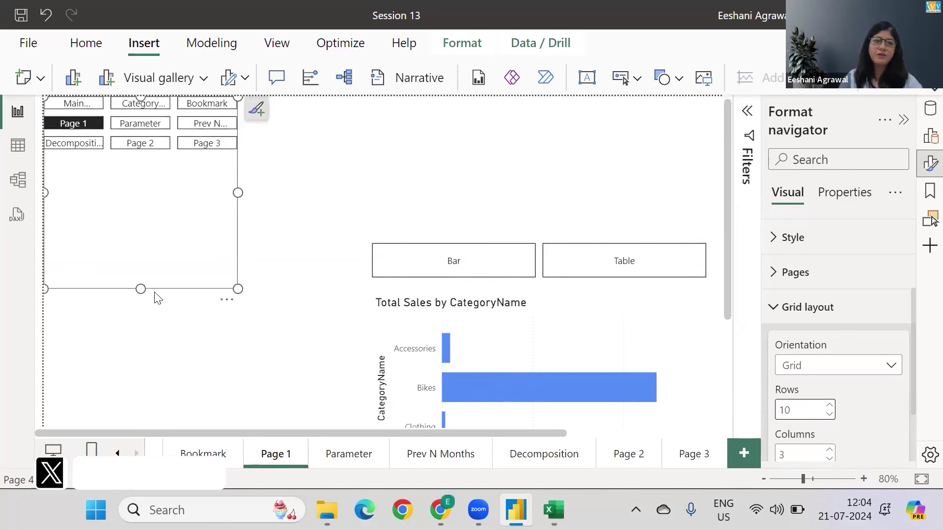
key("BackSpace")
key("BackSpace")
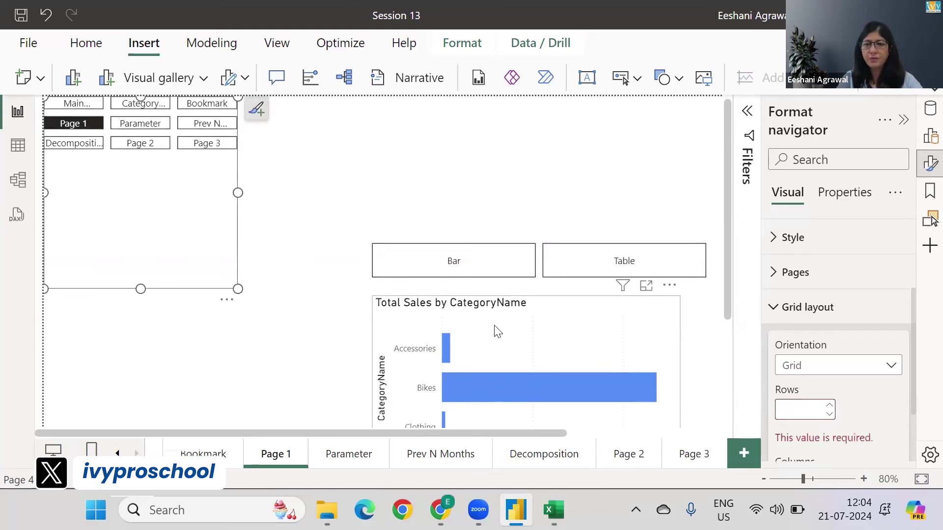
type("3")
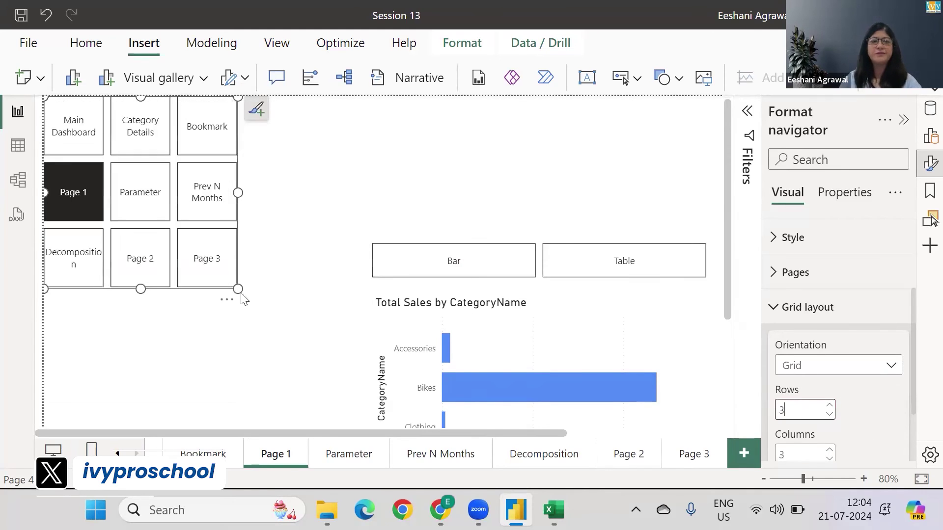
left_click_drag(140, 289, 140, 296)
Use the navigator buttons to jump to Main Dashboard, Category Details, Bookmark and Prev N Months.
left_click(341, 171)
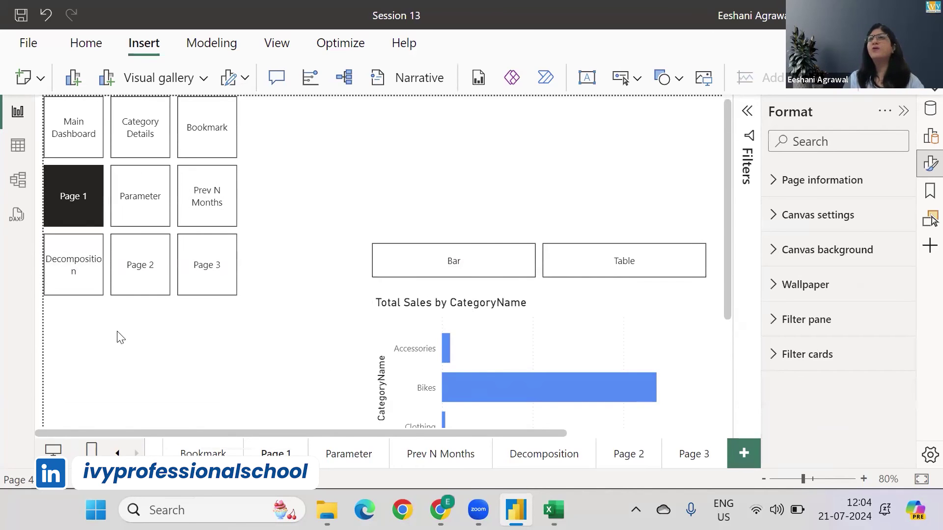
left_click(86, 139)
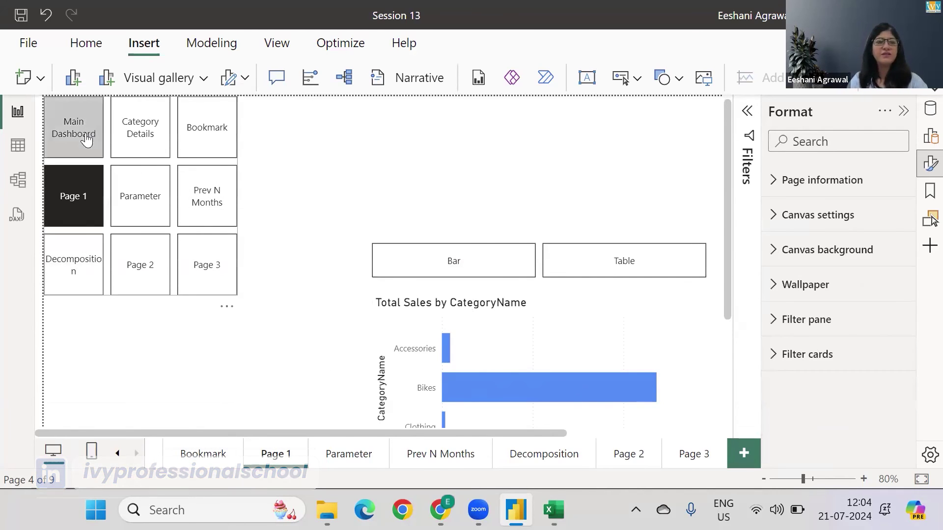
left_click(86, 139, "ctrl")
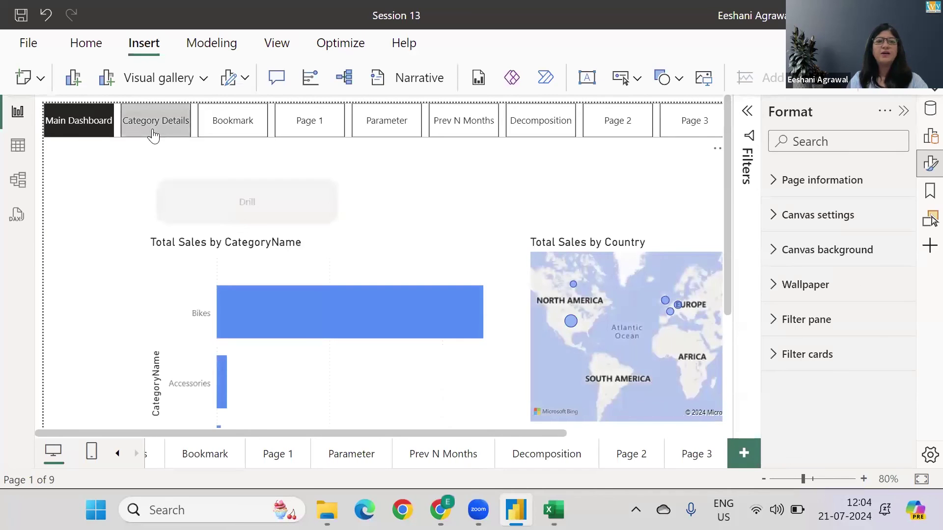
left_click(154, 135, "ctrl")
left_click(273, 141, "ctrl")
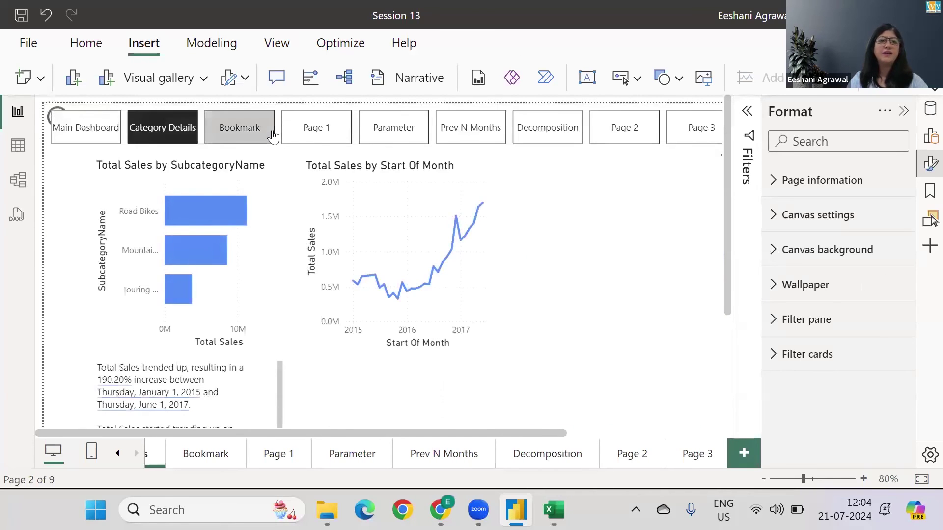
left_click(450, 130, "ctrl")
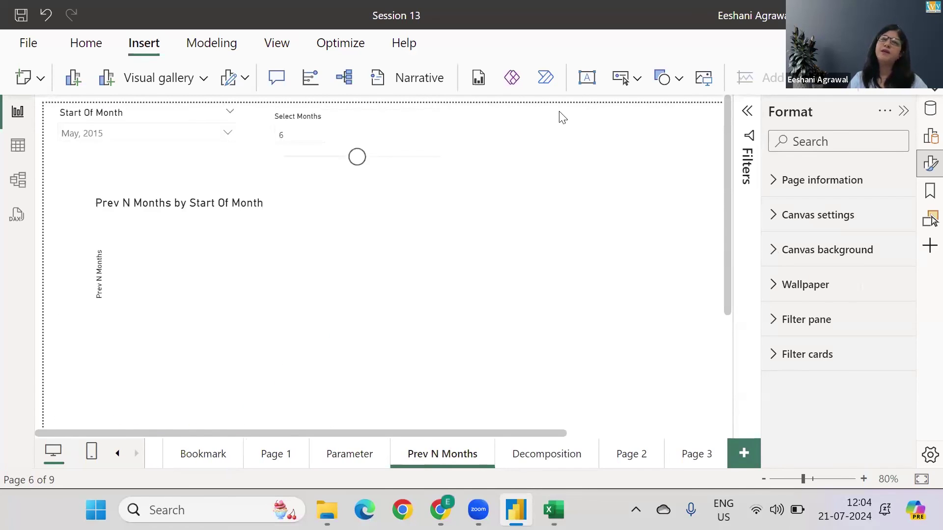
Switch to the Parameter, Bookmark and Prev N Months pages via the page tabs.
left_click(342, 459)
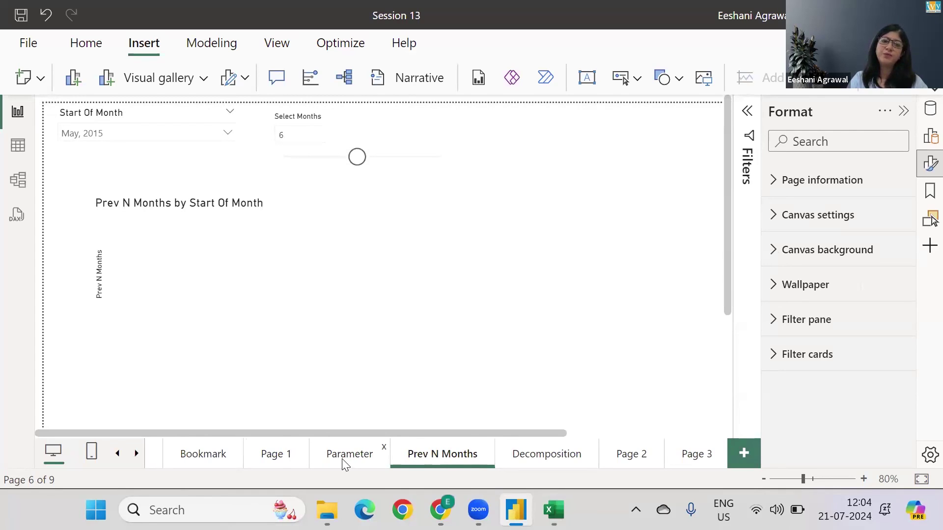
left_click(233, 457)
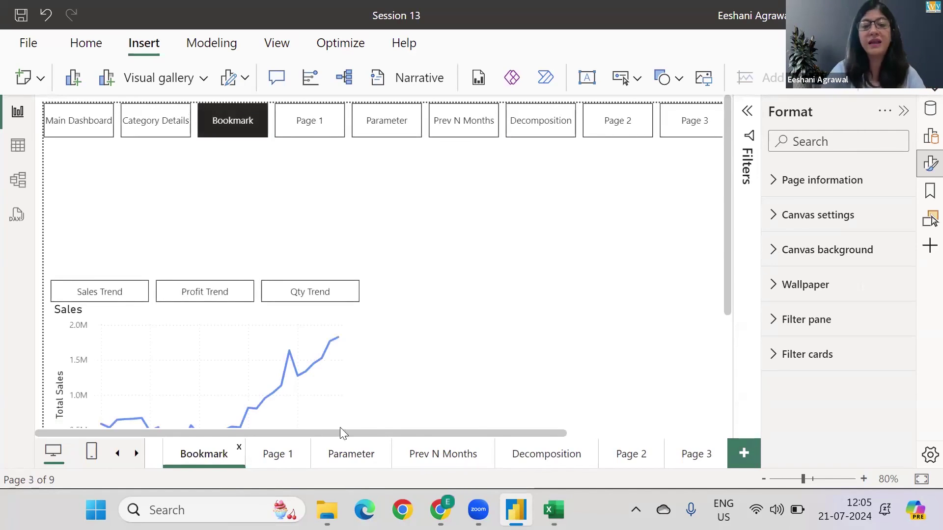
left_click(436, 467)
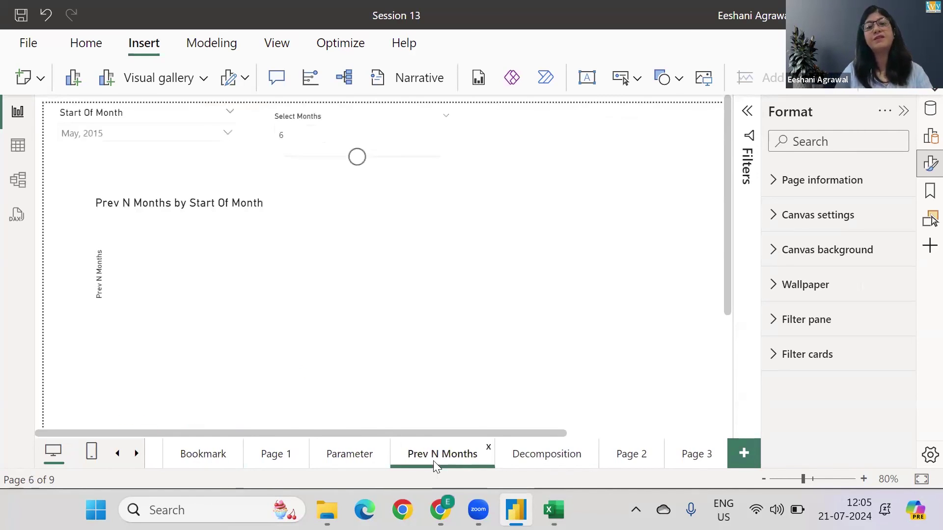